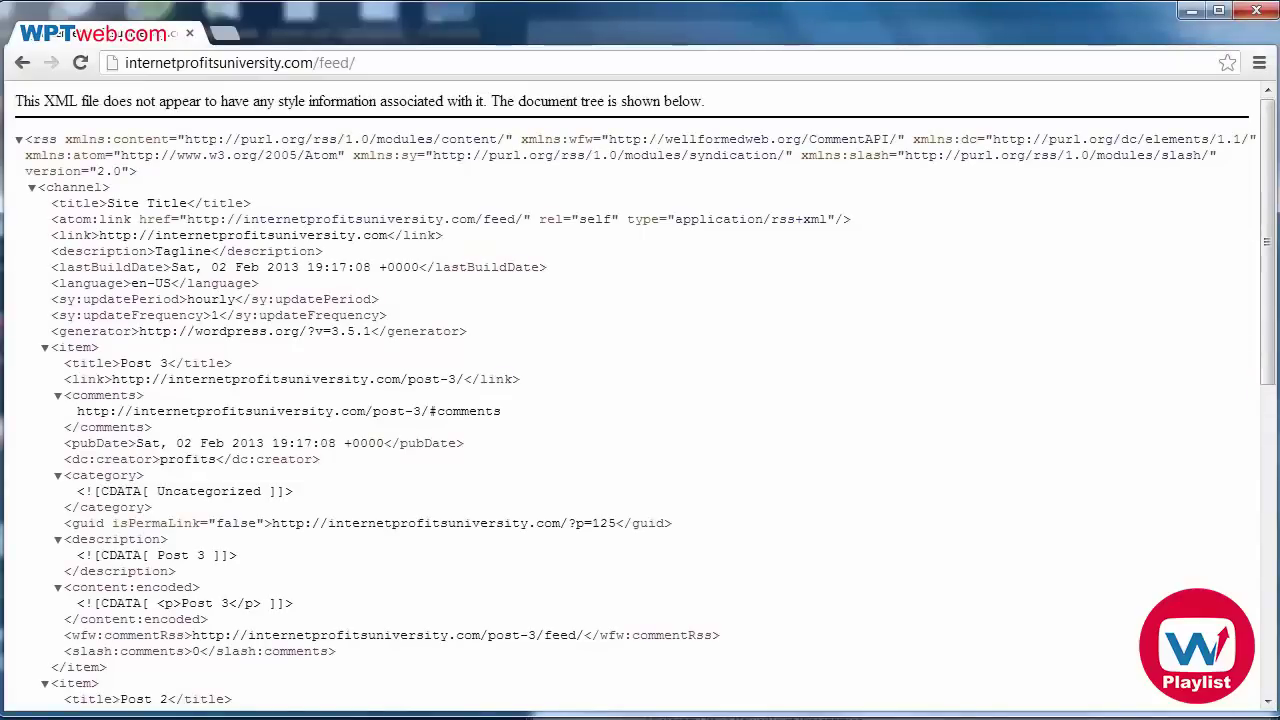
- Cut the feed address internetprofitsuniversity.com/feed/ from Chrome's address bar to the clipboard
click(262, 66)
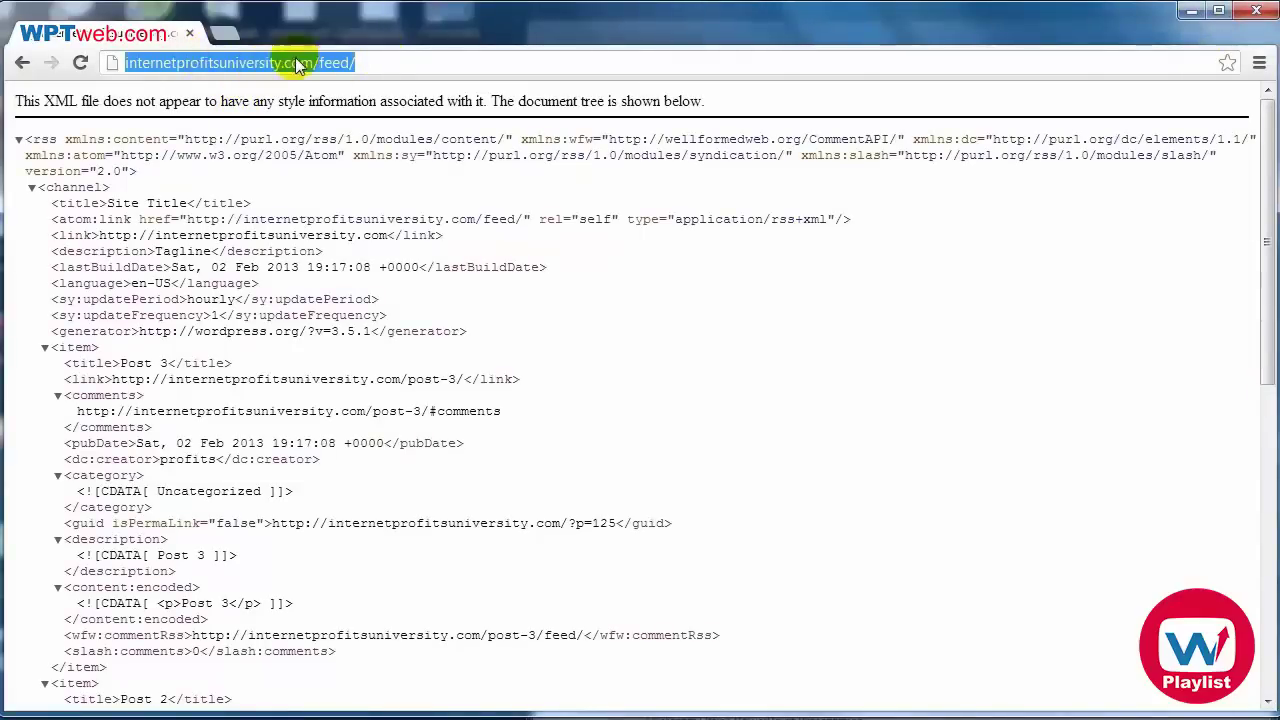
right_click(305, 62)
click(340, 102)
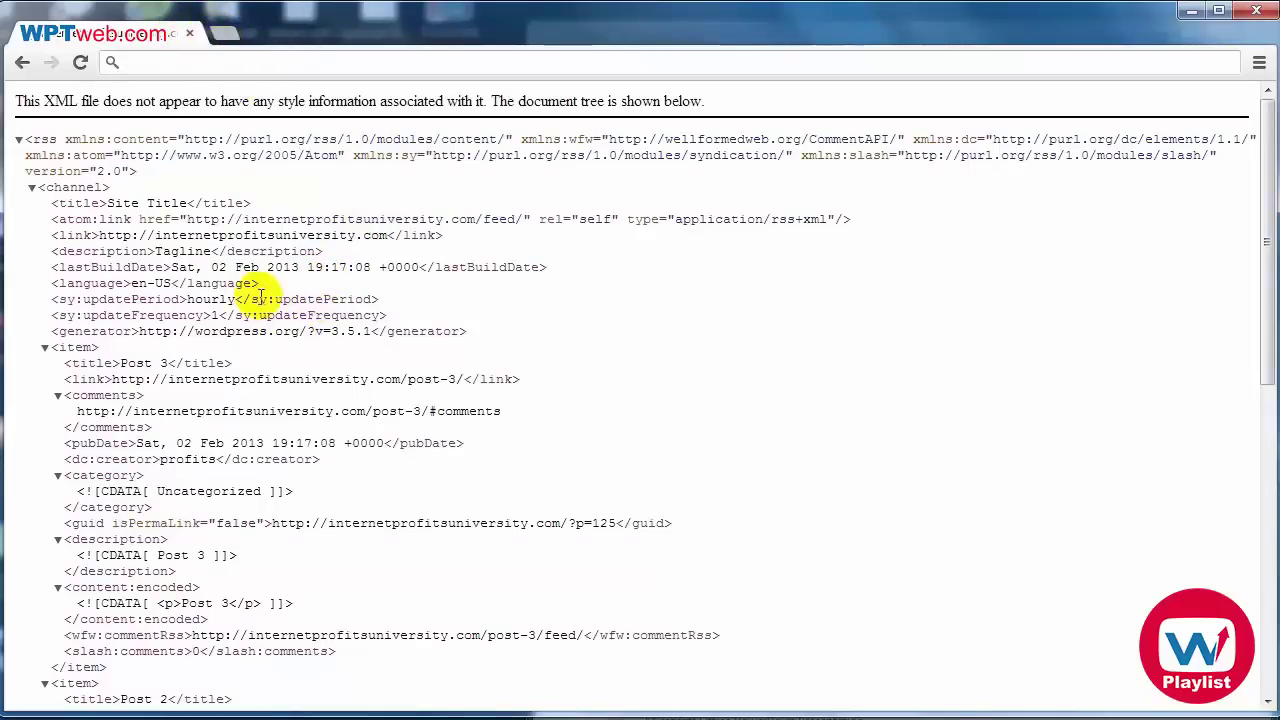
- Search Google for 'google feedburner' and open the FeedBurner result
key(ctrl+l)
text(google)
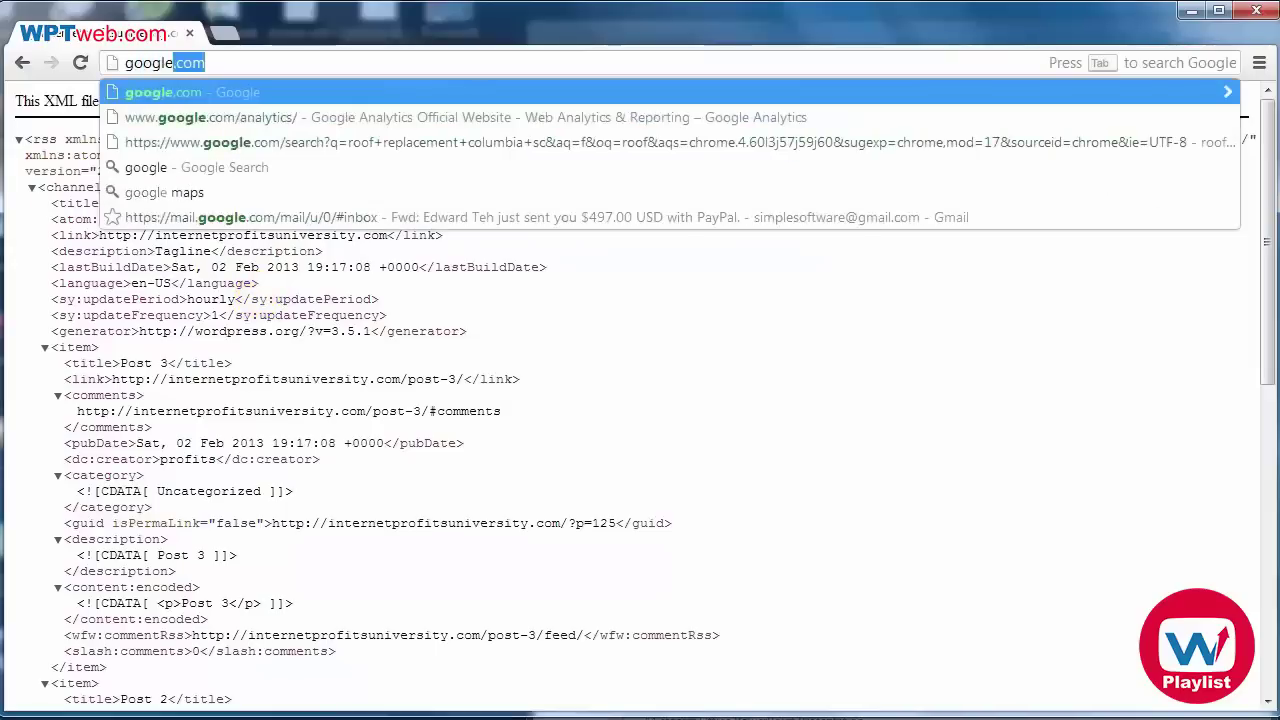
text( feed)
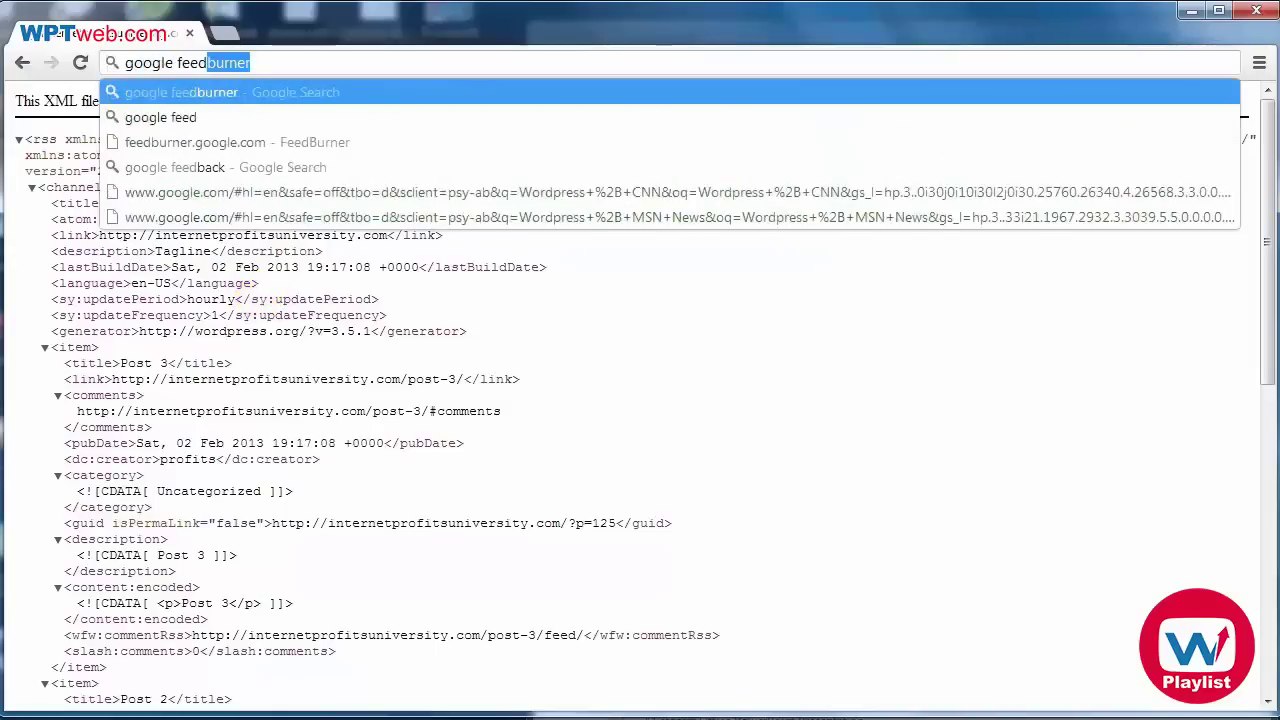
text(burner)
key(Return)
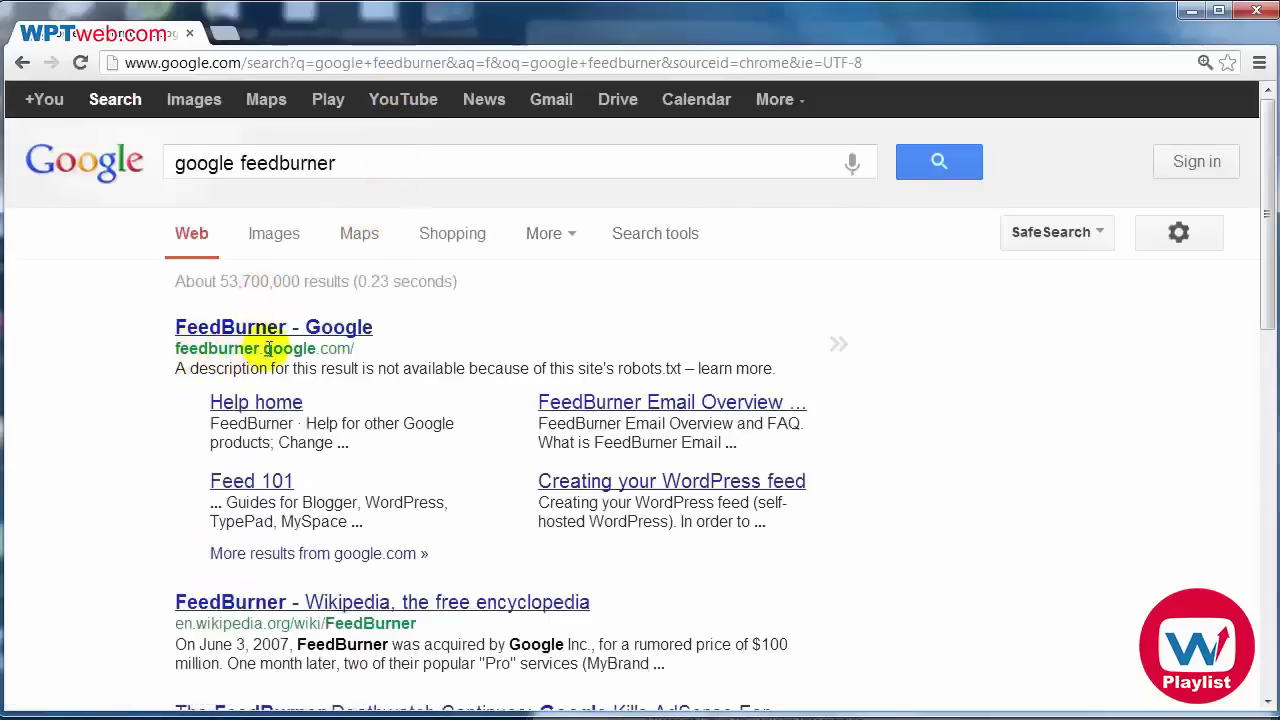
click(338, 326)
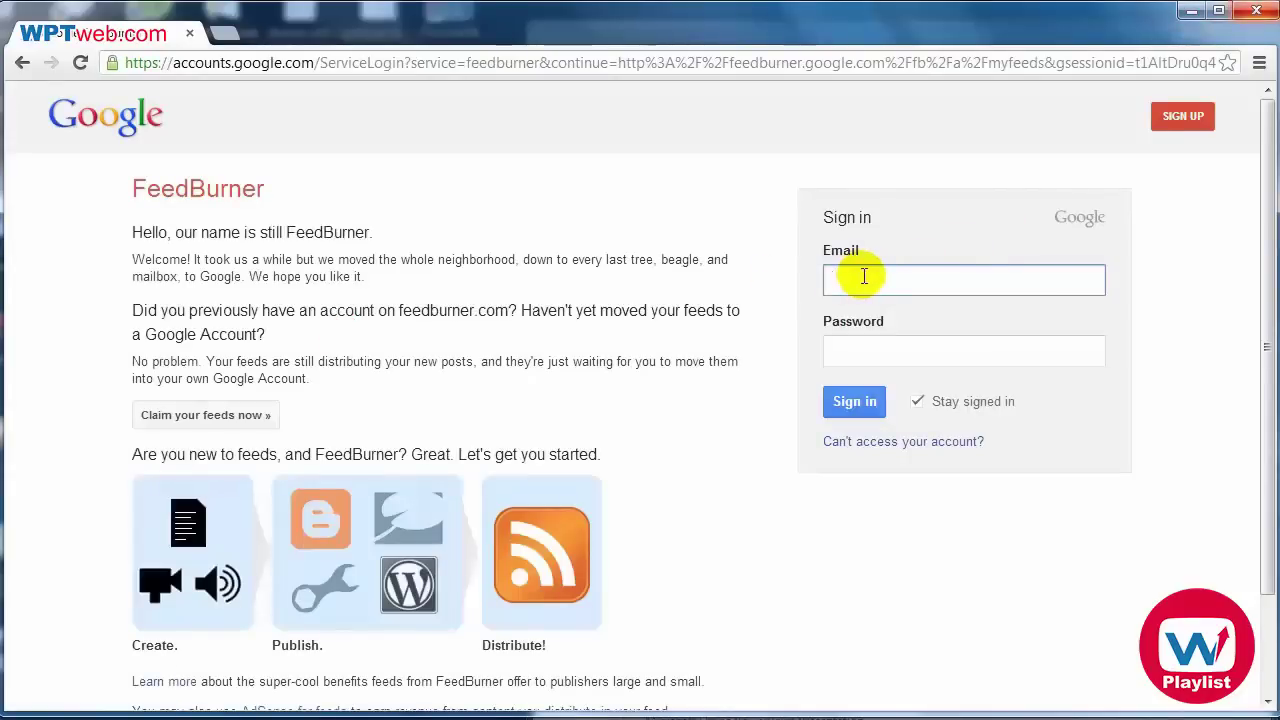
click(857, 352)
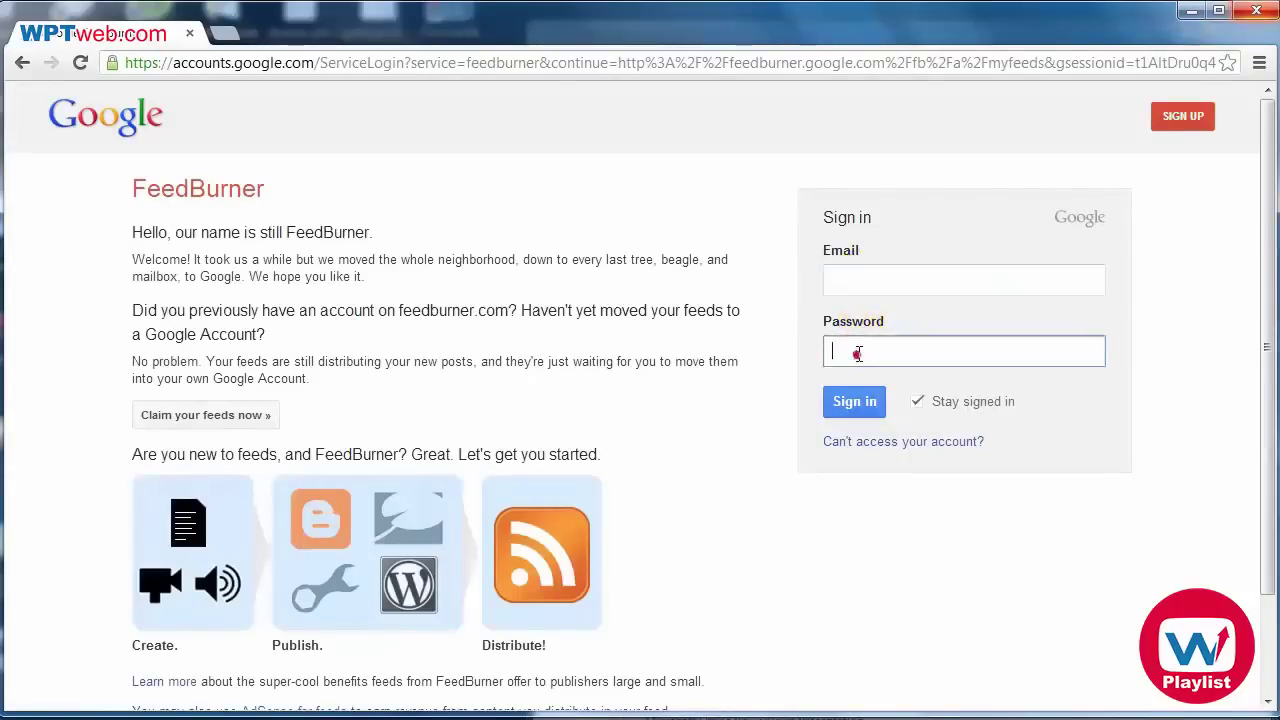
key(Return)
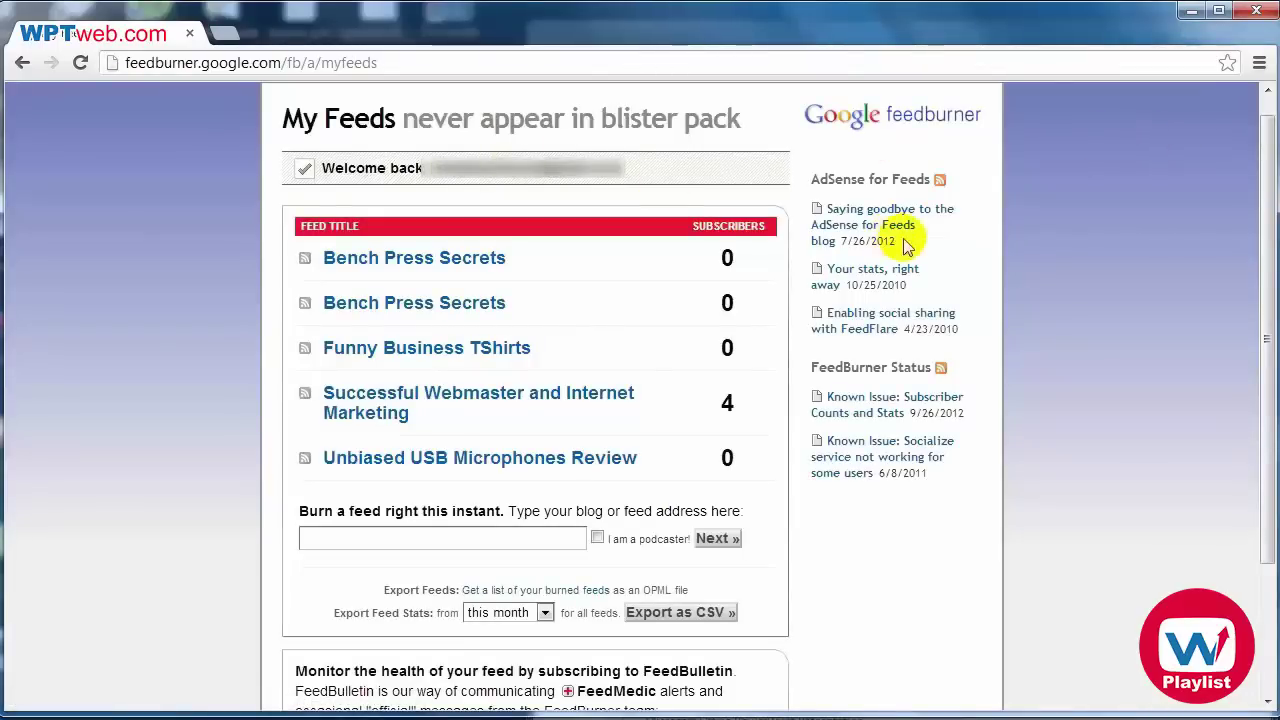
scroll(1190, 228, down, 1)
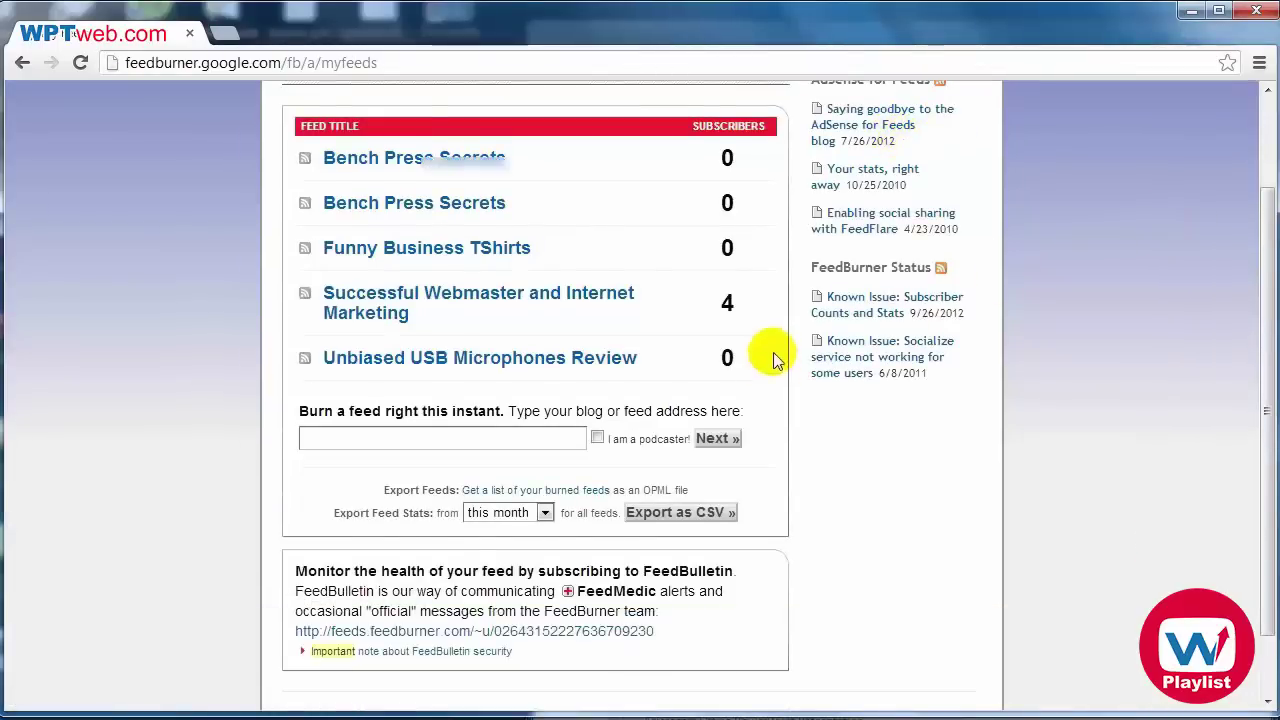
click(457, 438)
key(ctrl+v)
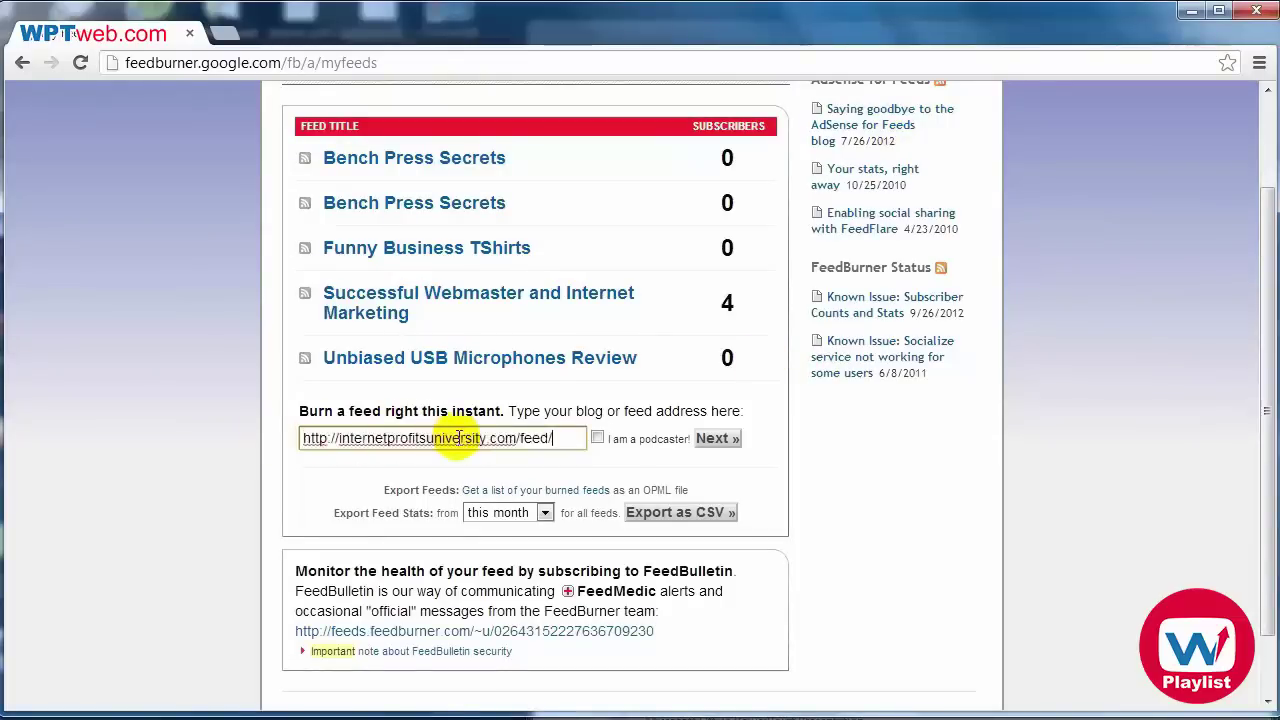
click(730, 441)
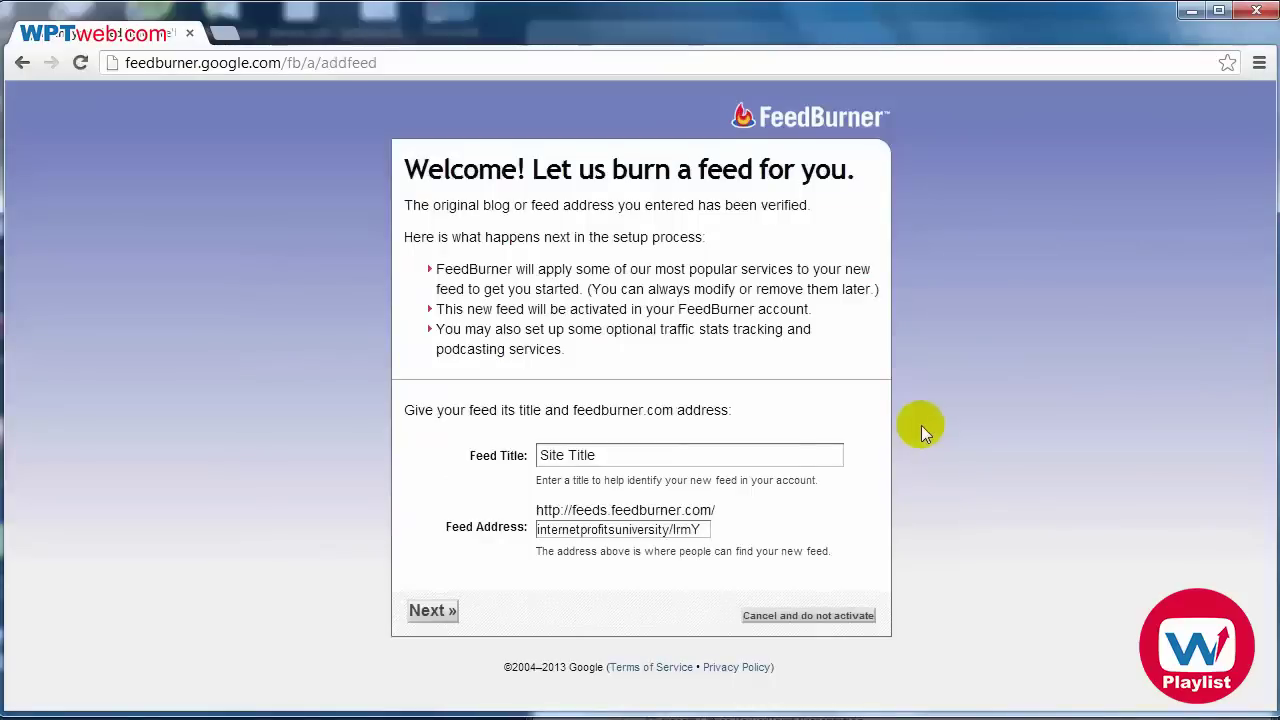
- Replace the default Site Title with 'Wordpress Training' and activate the feed
drag(626, 452, 519, 456)
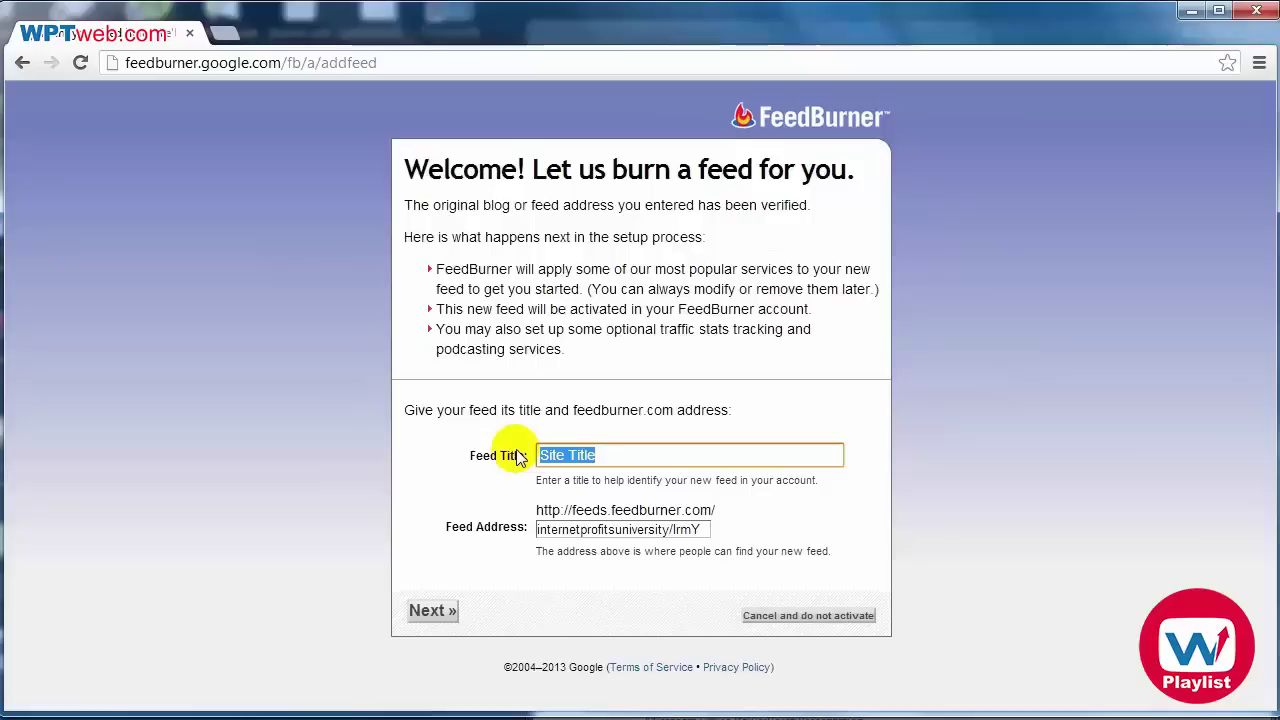
text(Wordpres)
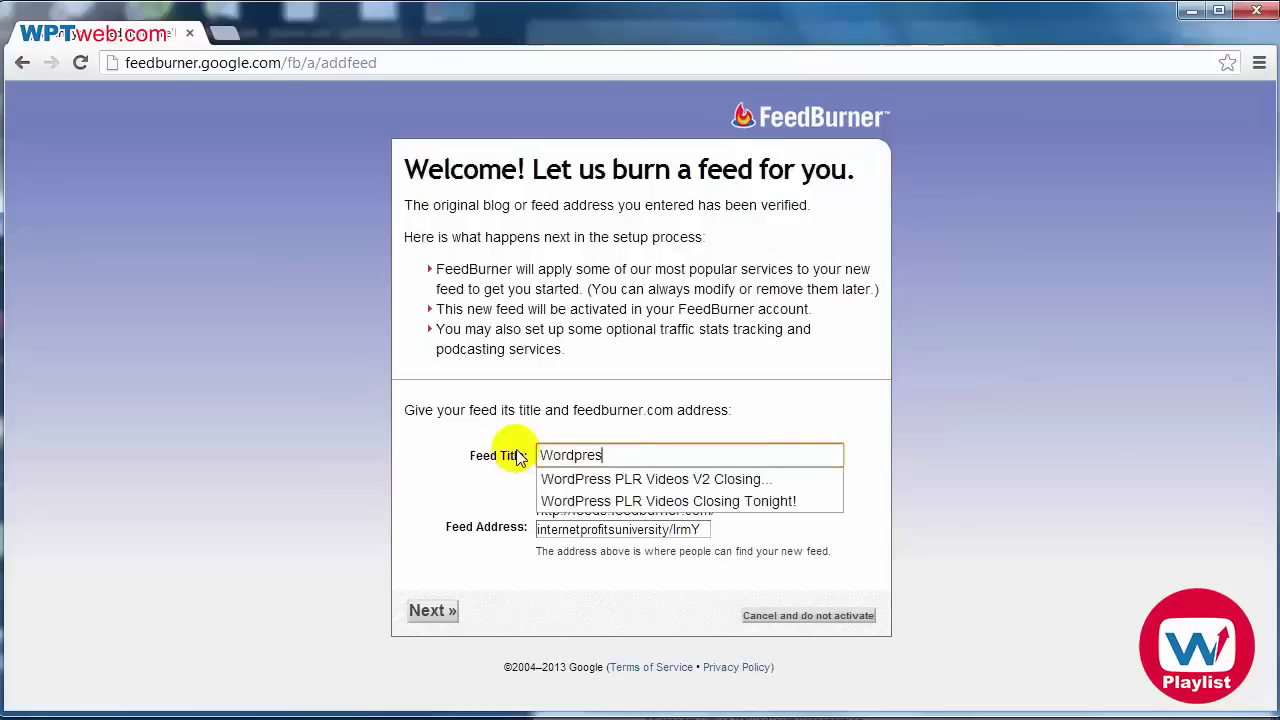
text(s Training)
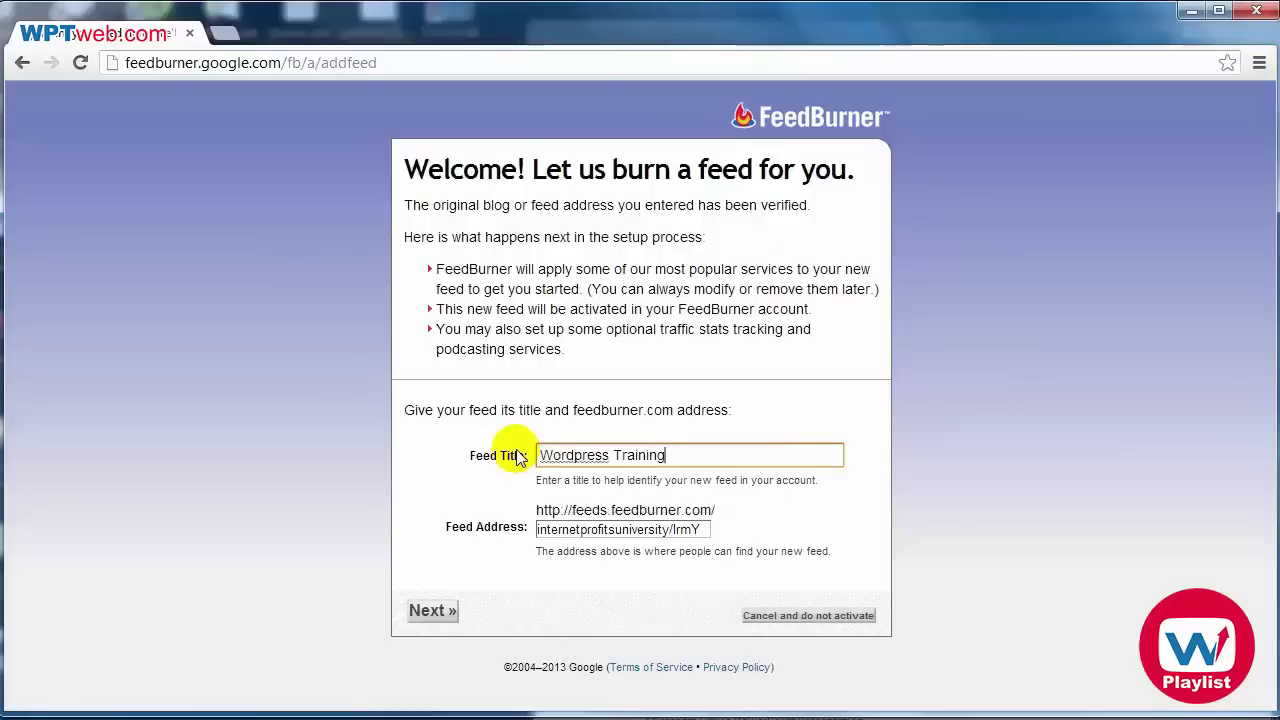
click(432, 610)
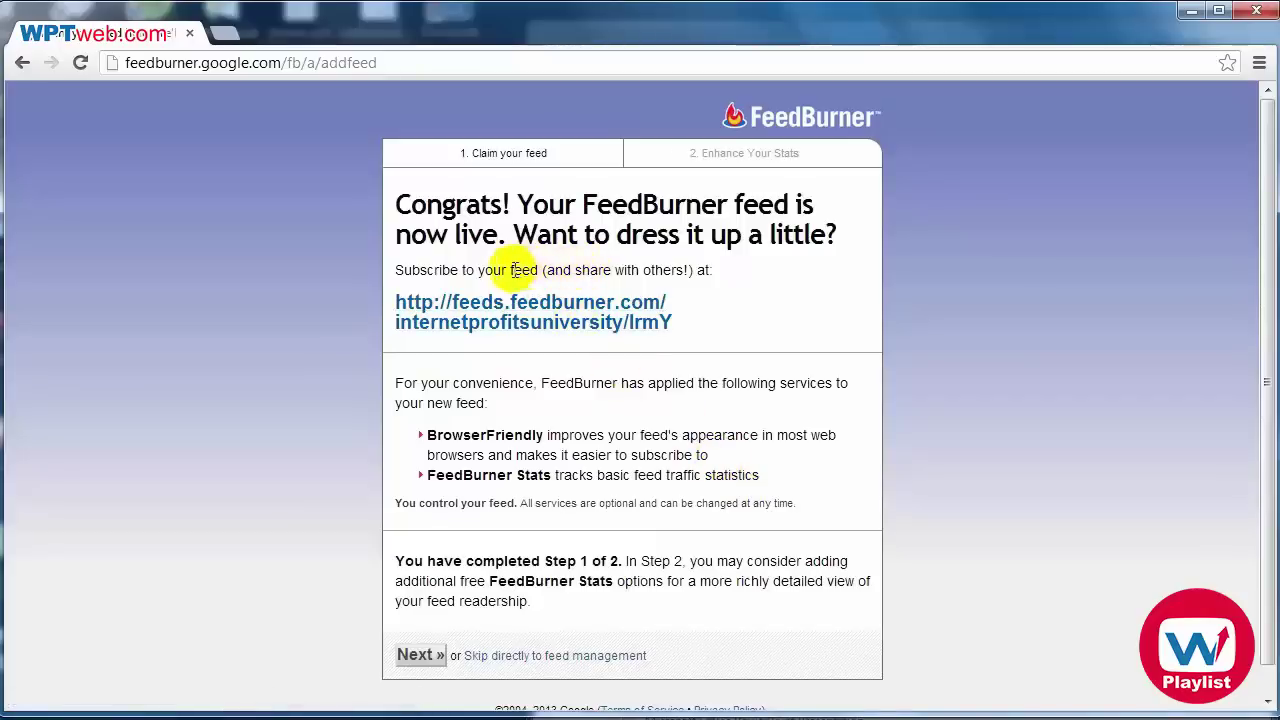
- Preview the burned feed's Post 3, Post 2 and Post 1 in a second tab, then return to the congratulations page
click(570, 308)
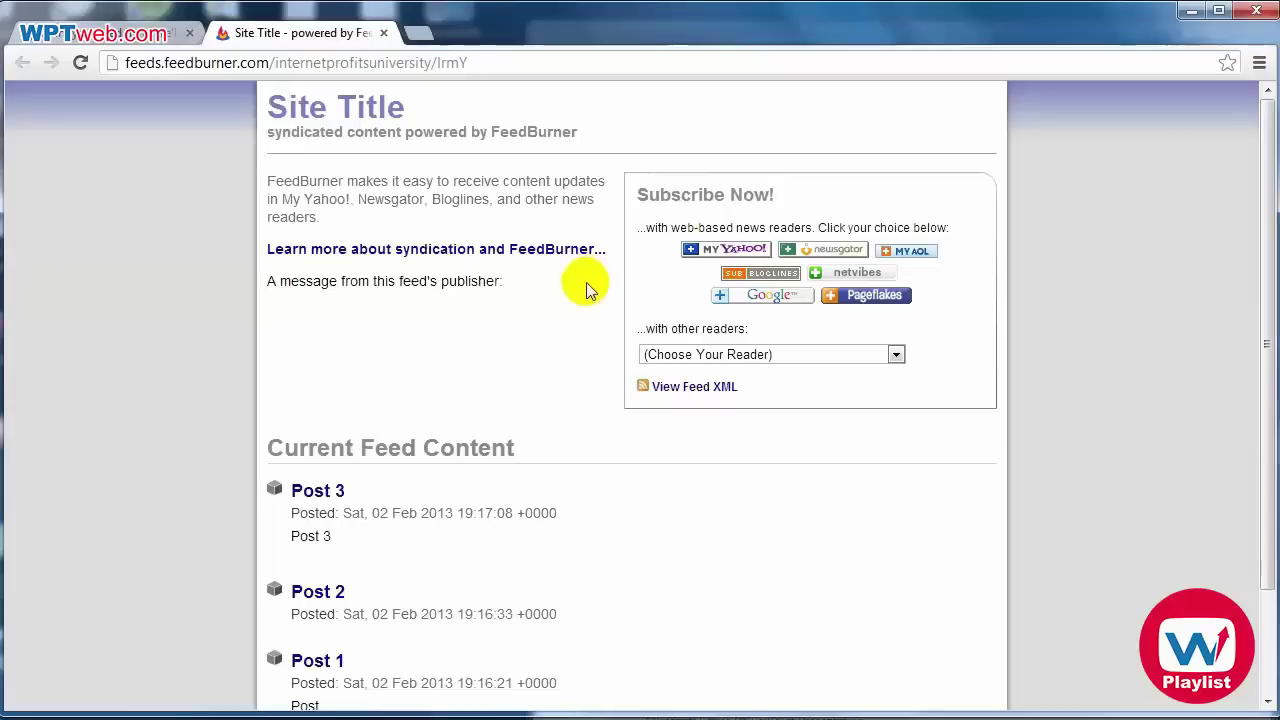
scroll(479, 463, down, 2)
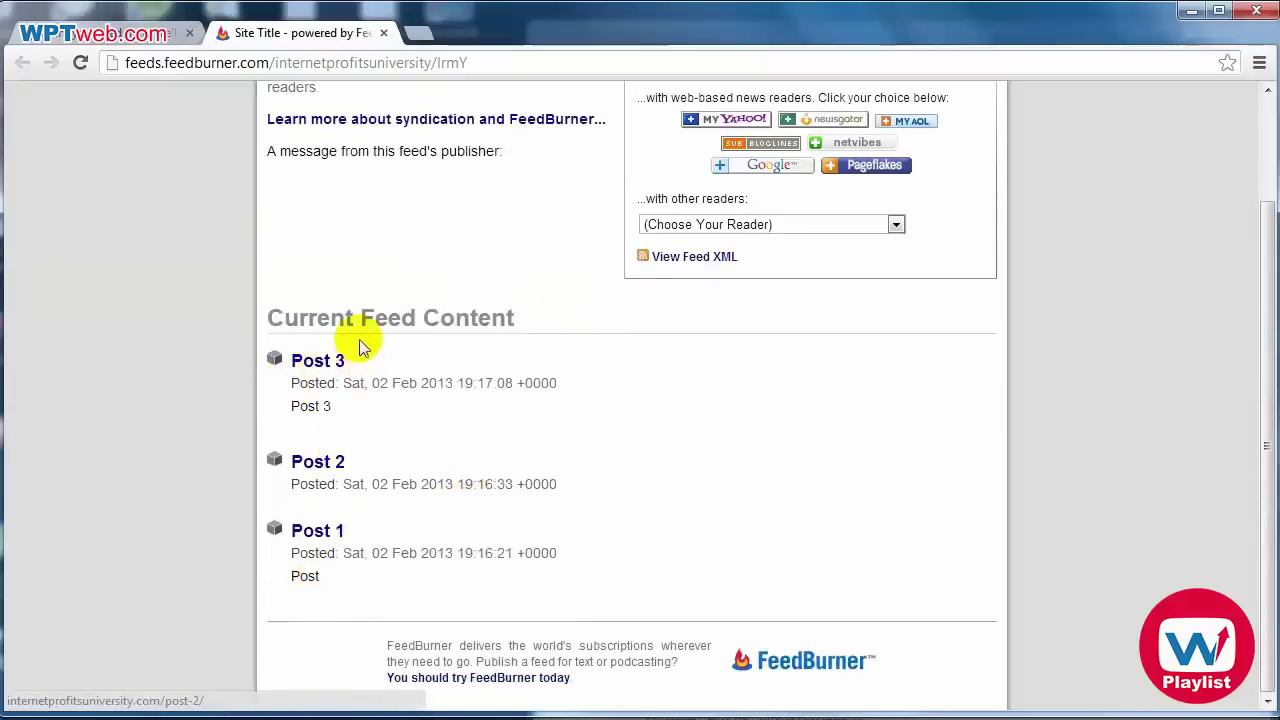
scroll(598, 410, up, 2)
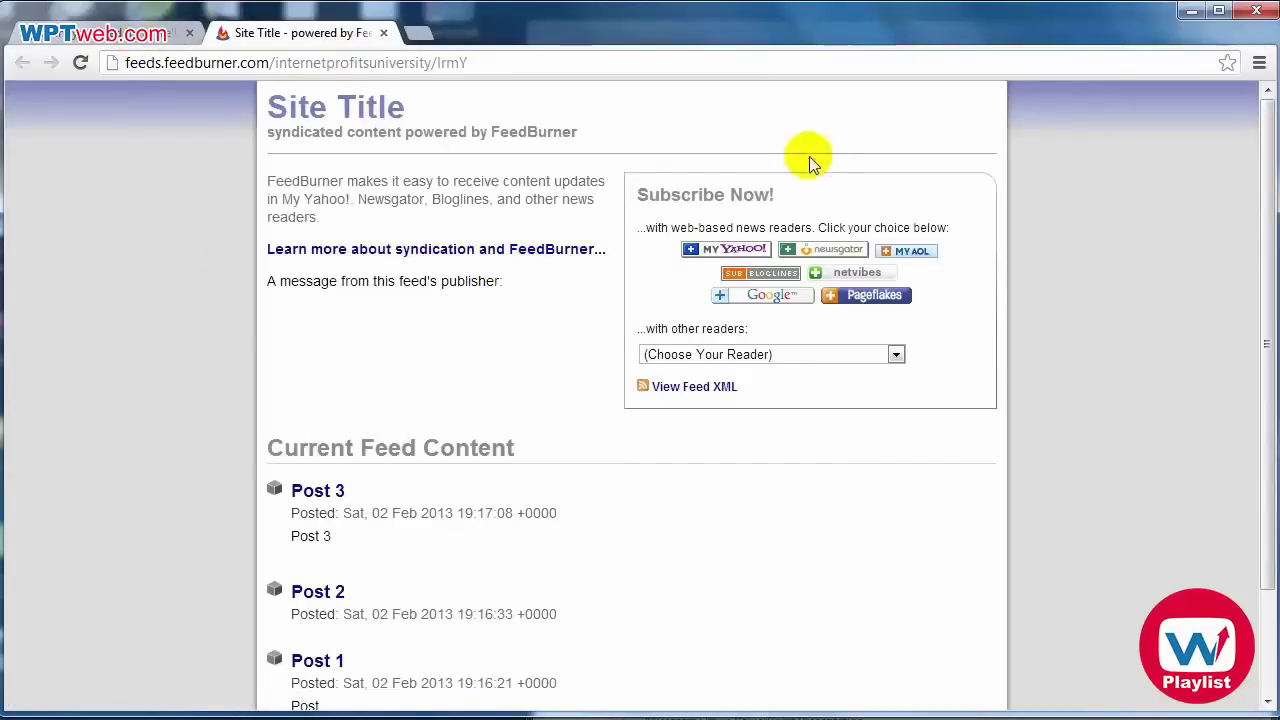
click(280, 62)
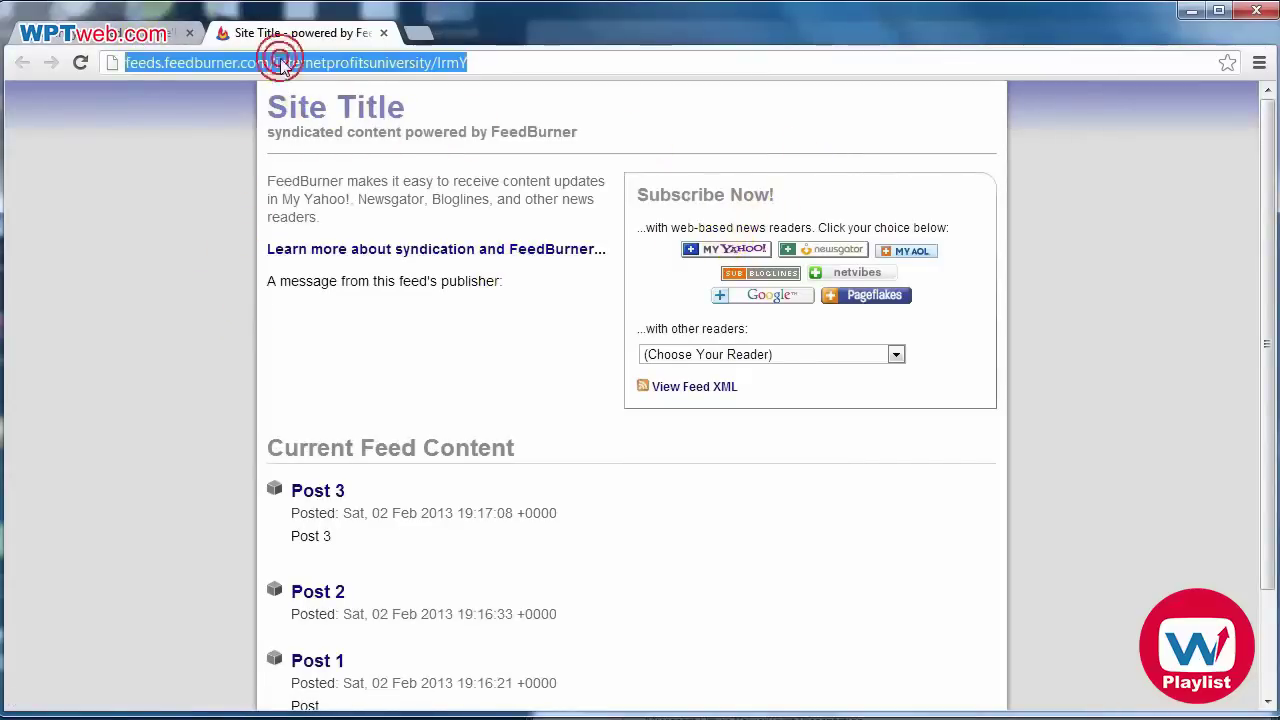
click(123, 40)
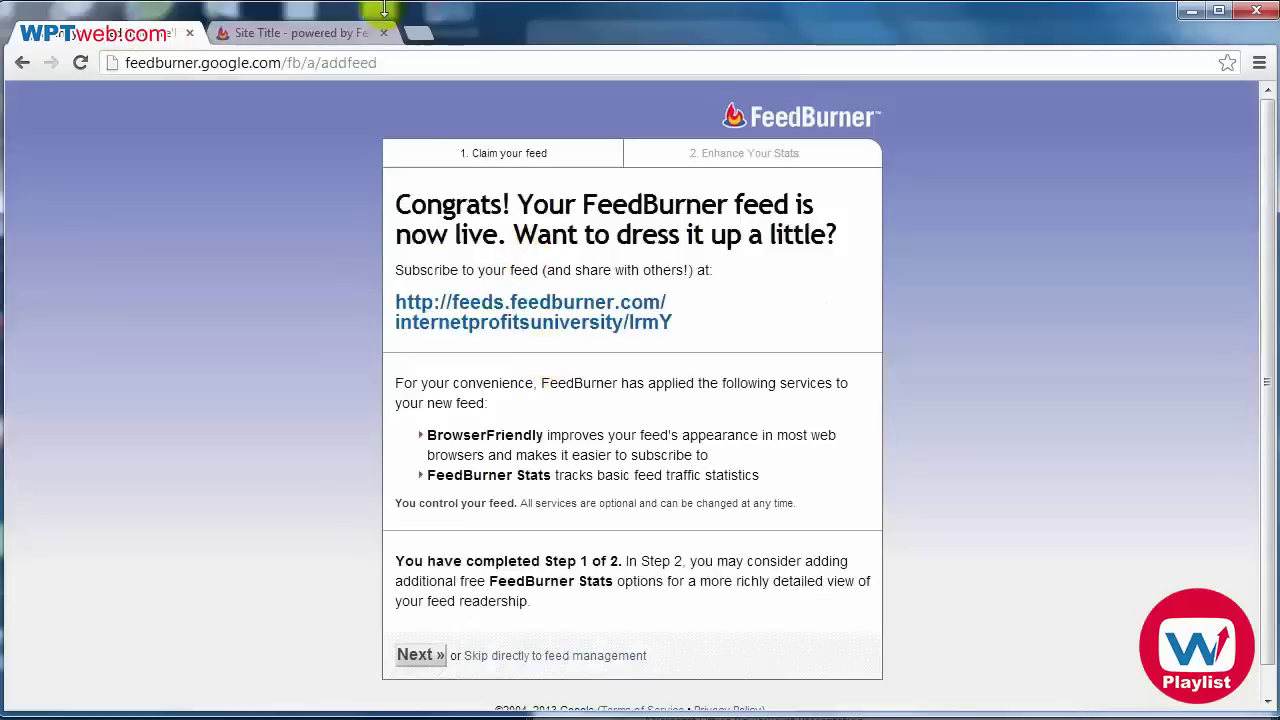
click(333, 35)
key(ctrl+x)
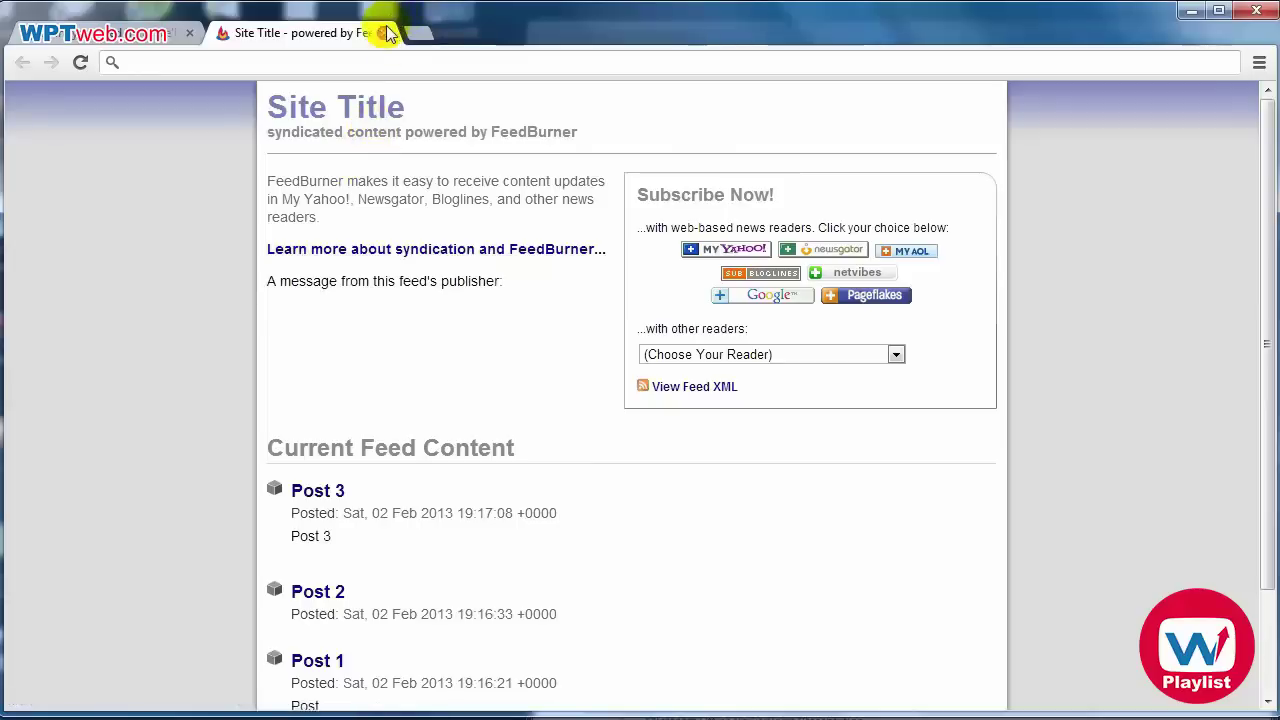
key(ctrl+shift+Tab)
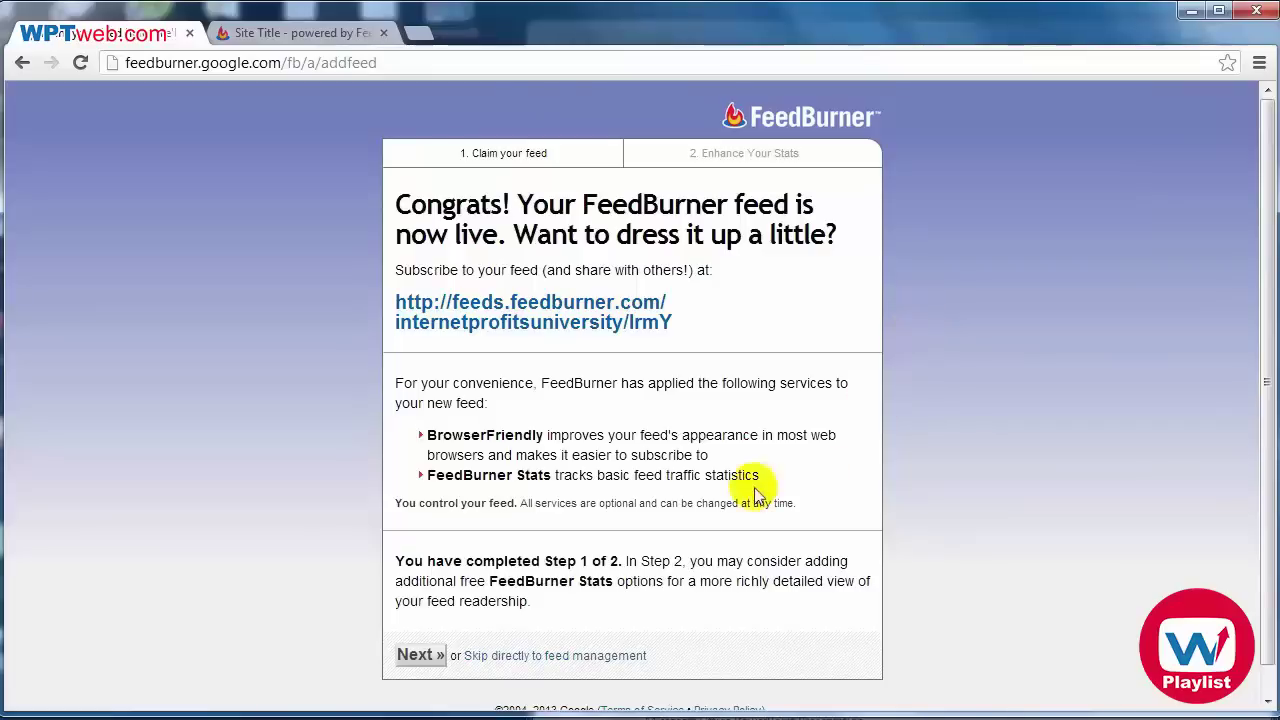
- Turn on Clickthroughs and the extra item-view and reach stats, then finish the Wordpress Training setup
click(420, 655)
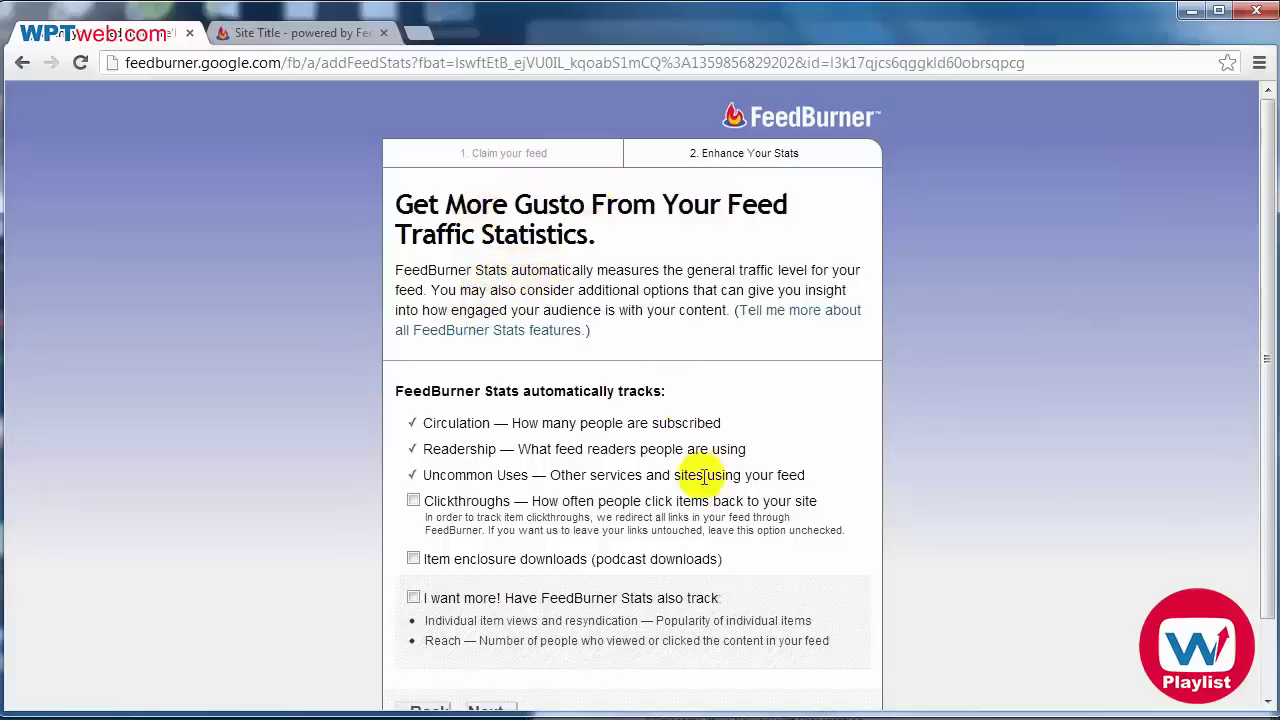
scroll(885, 477, down, 2)
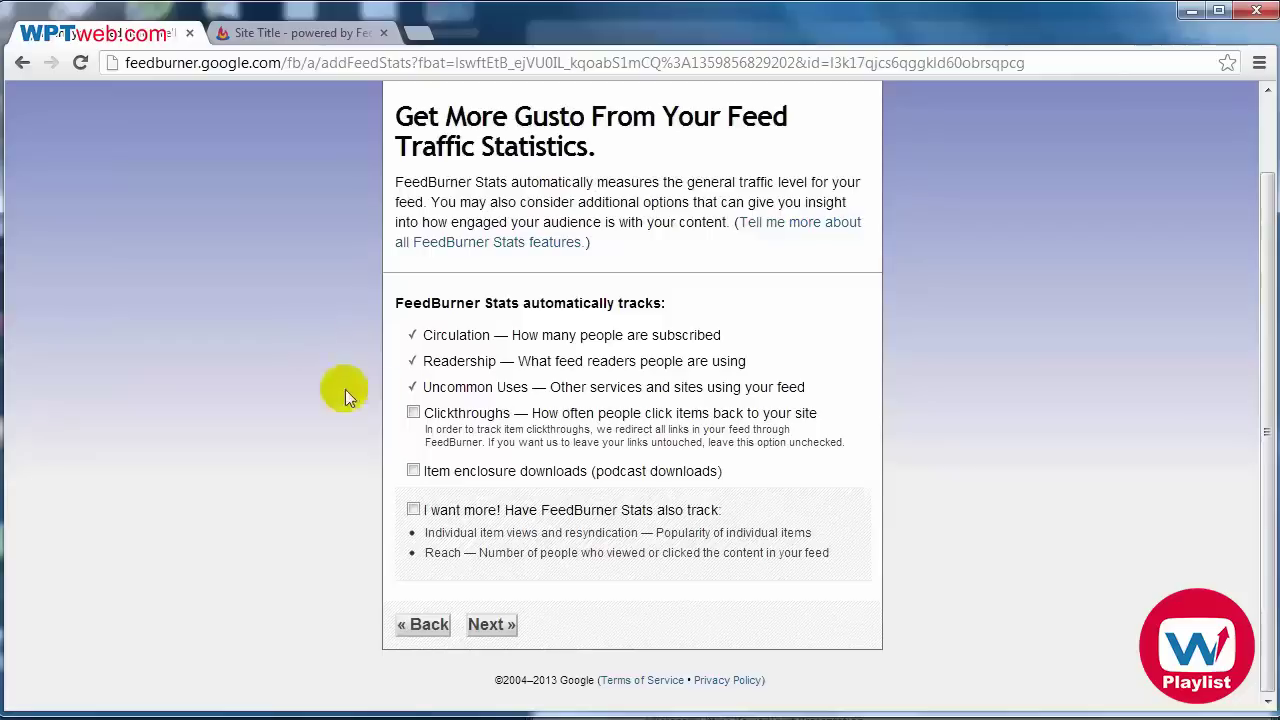
click(413, 412)
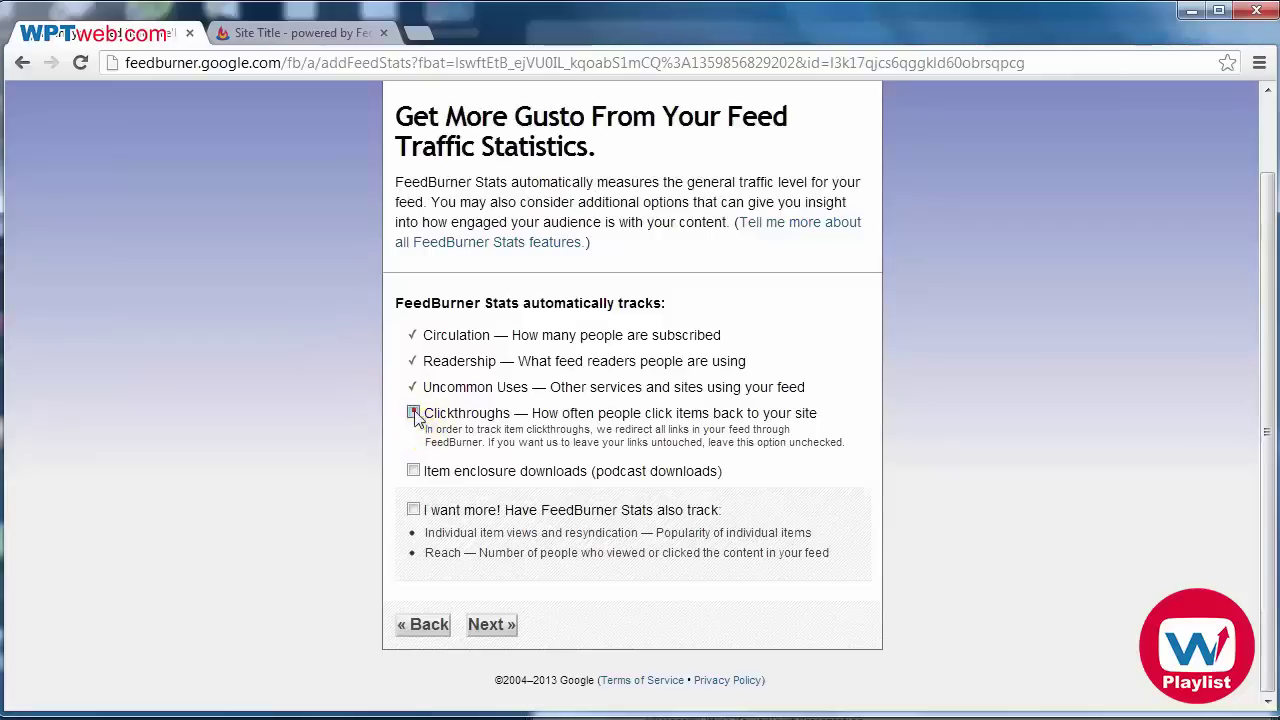
click(413, 510)
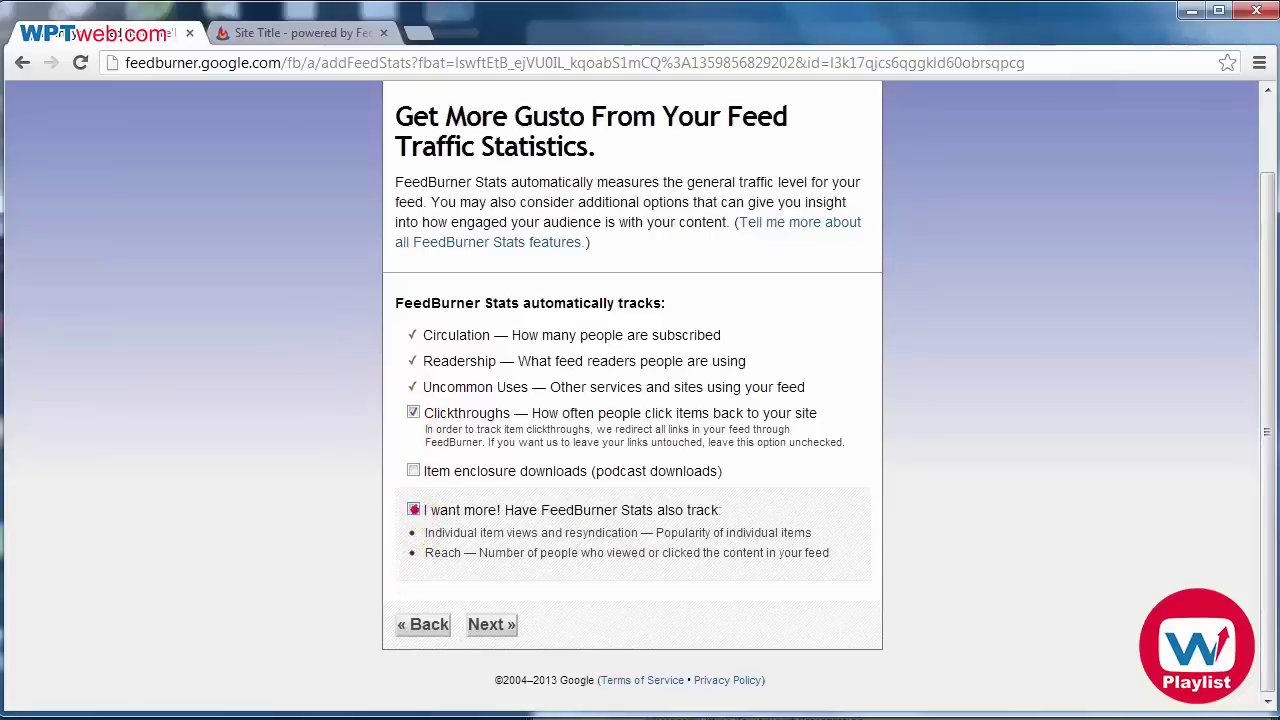
click(487, 628)
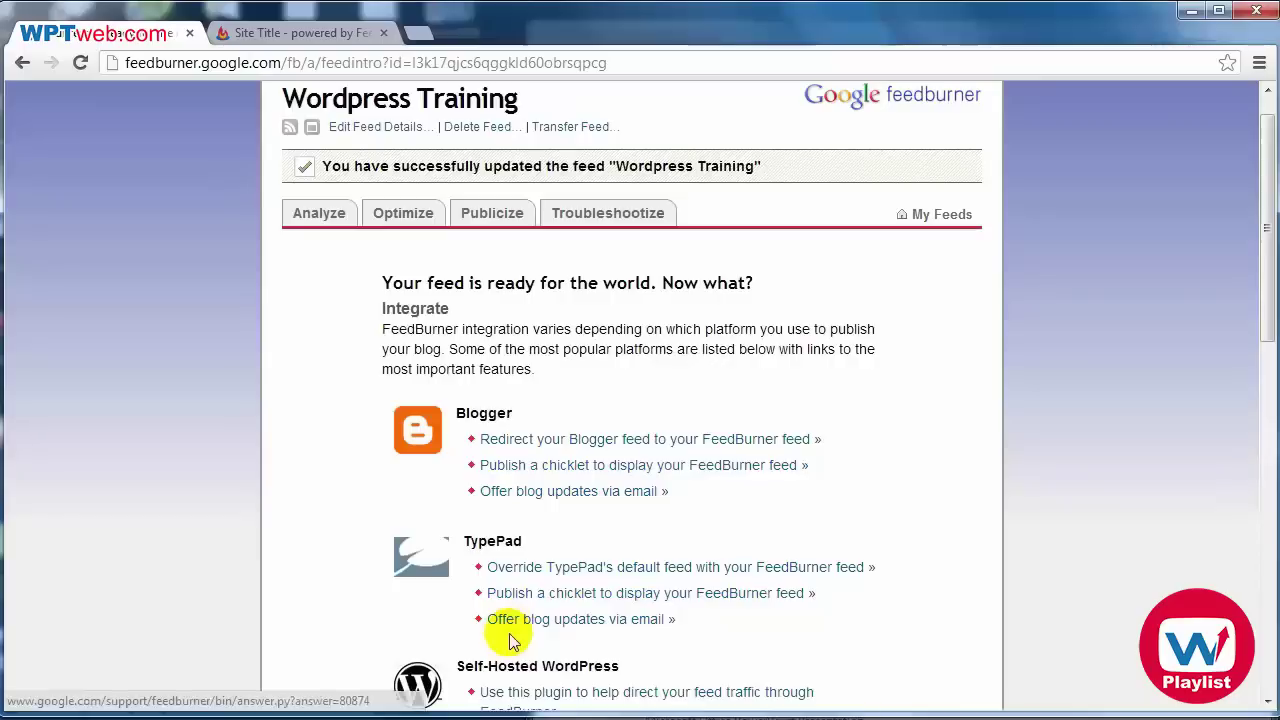
- Review the Wordpress Training feed's Analyze, Optimize and Publicize pages
click(333, 218)
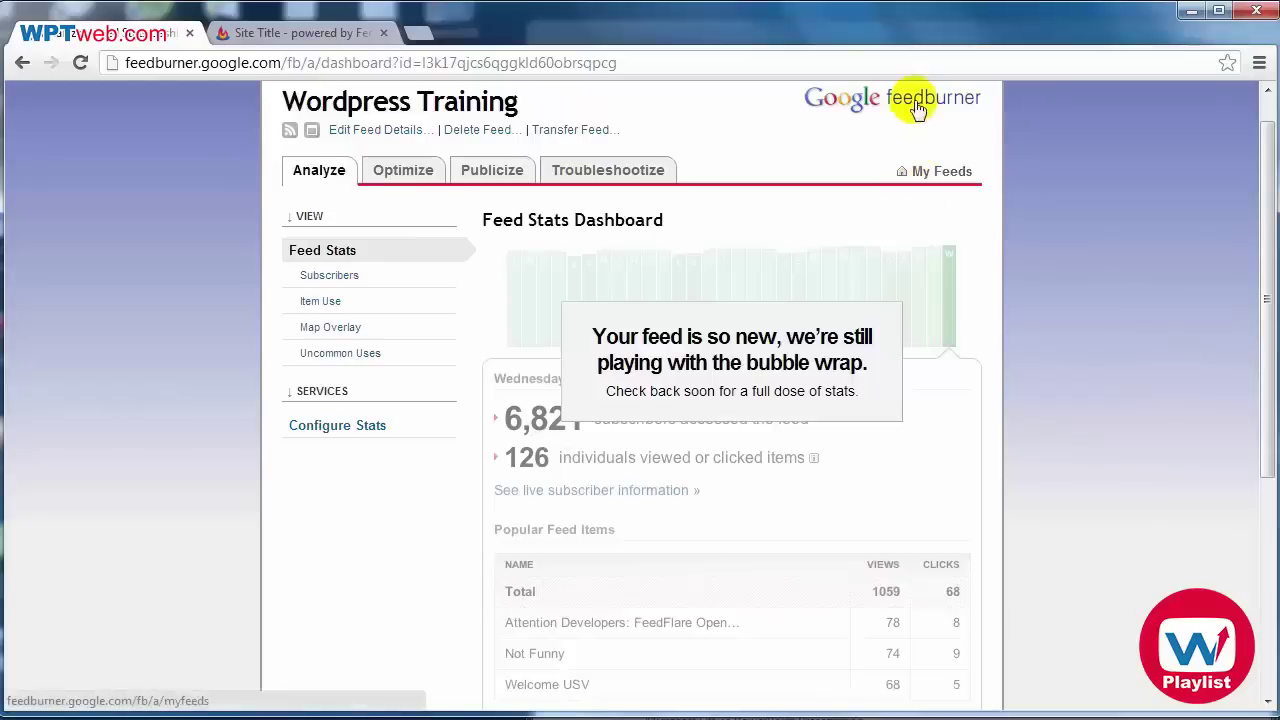
click(400, 174)
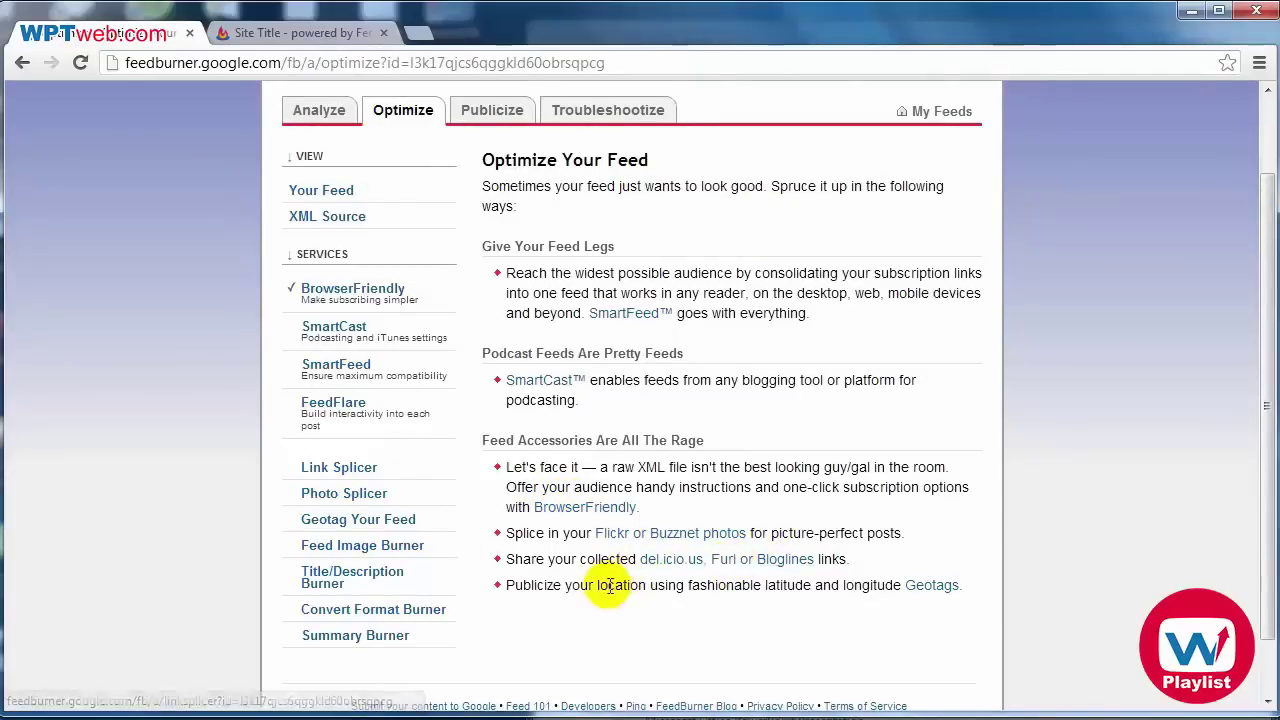
click(476, 112)
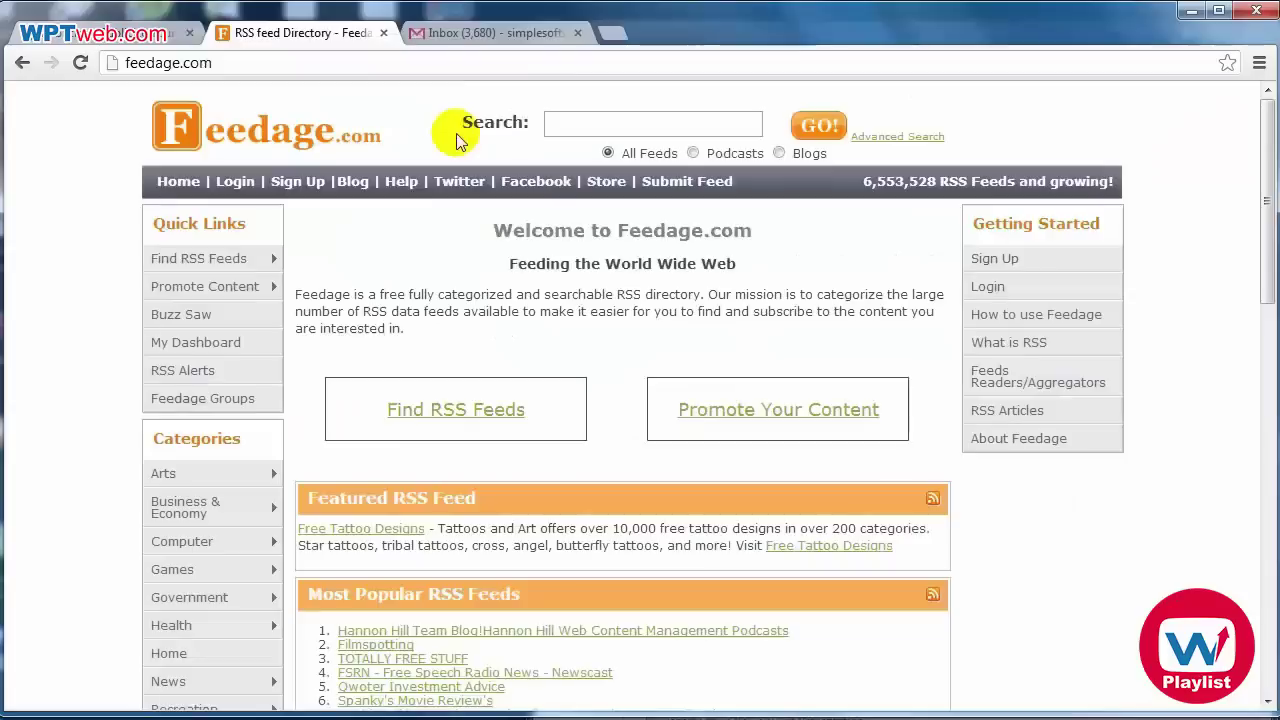
- Close the Gmail tab and open Feedage.com's Submit Feed login form, entering its username and password fields
middle_click(463, 38)
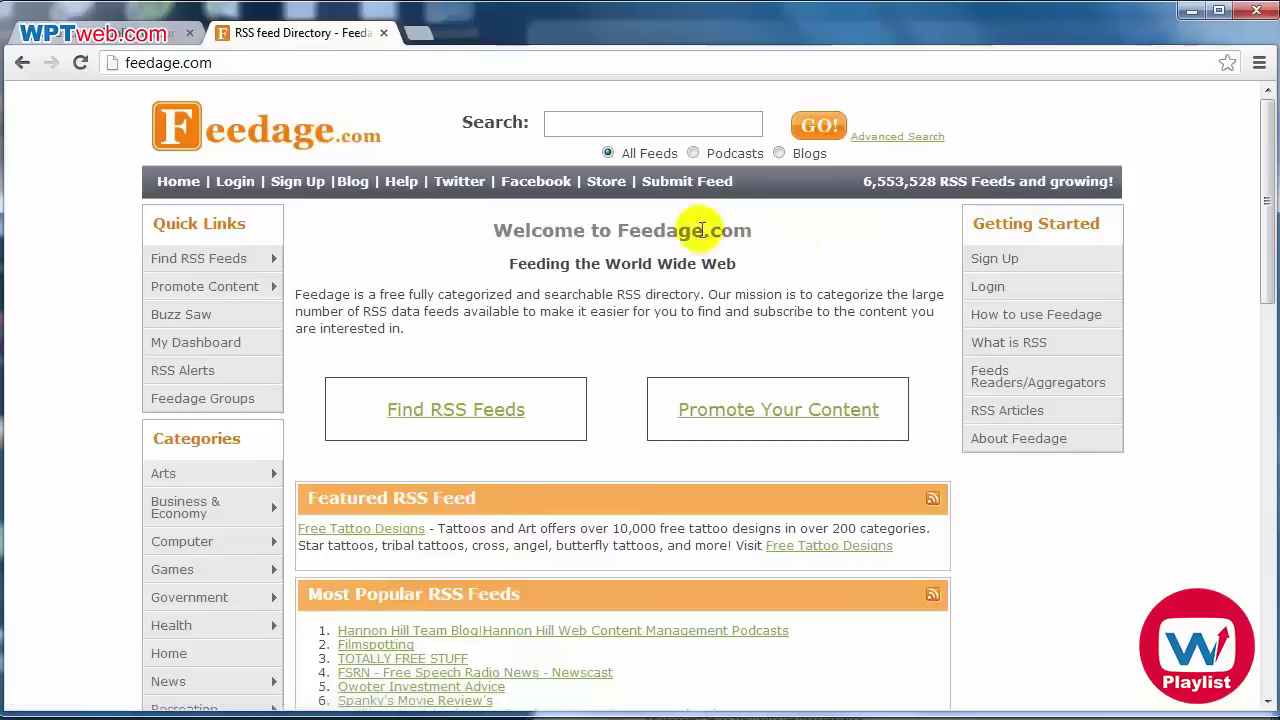
click(680, 184)
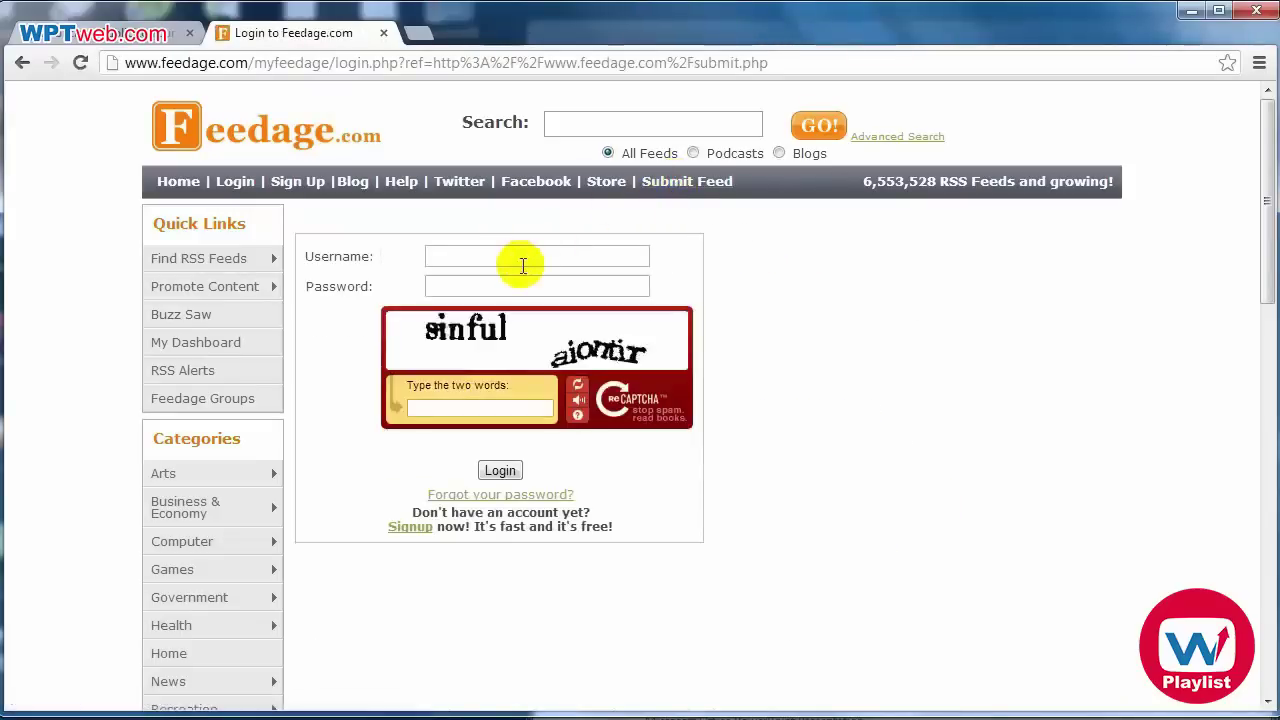
click(522, 265)
click(517, 286)
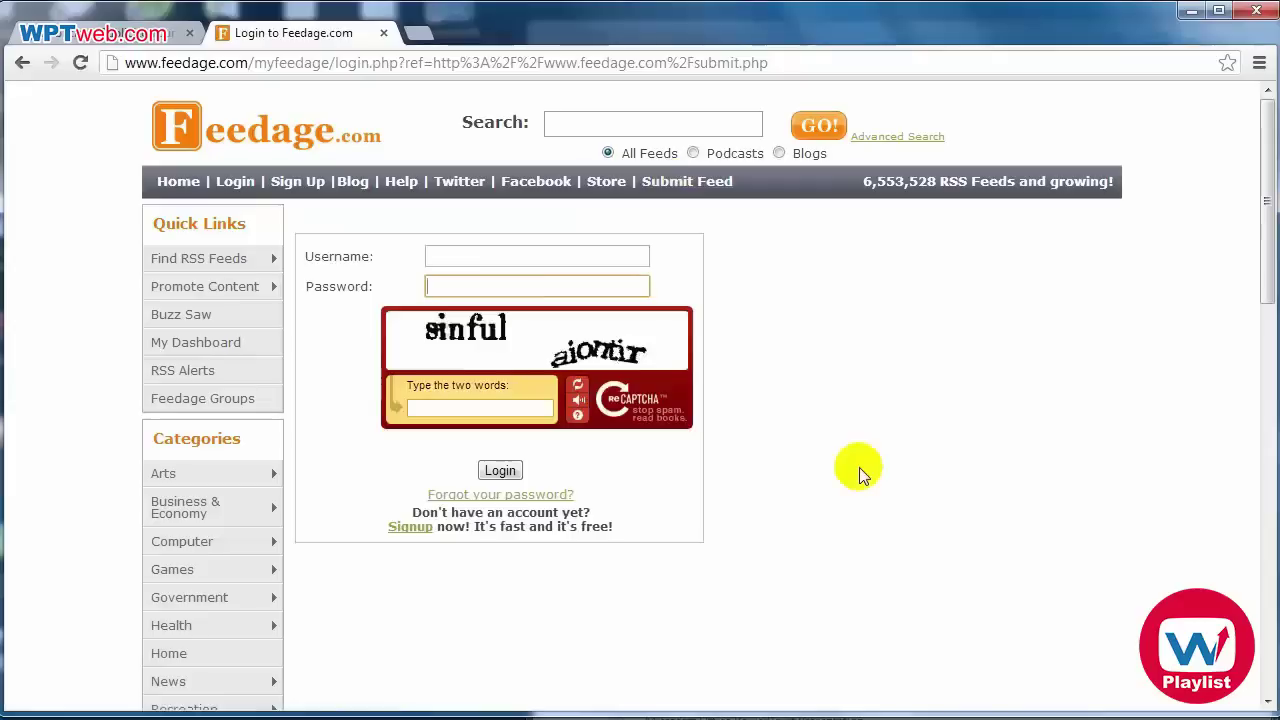